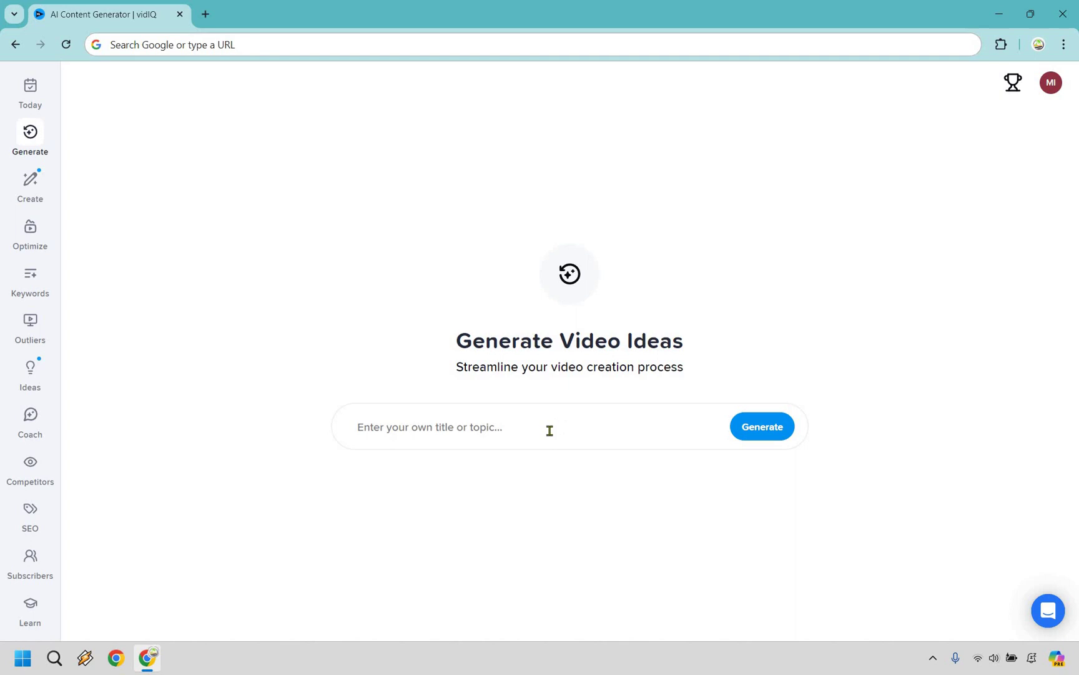
Paste the ChatGPT and Canva Instagram posts title as the topic and generate its video package.
text(How To Use ChatGPT and Canva To Create 100 Instagram Posts In 15 Minutes)
drag(552, 427, 417, 433)
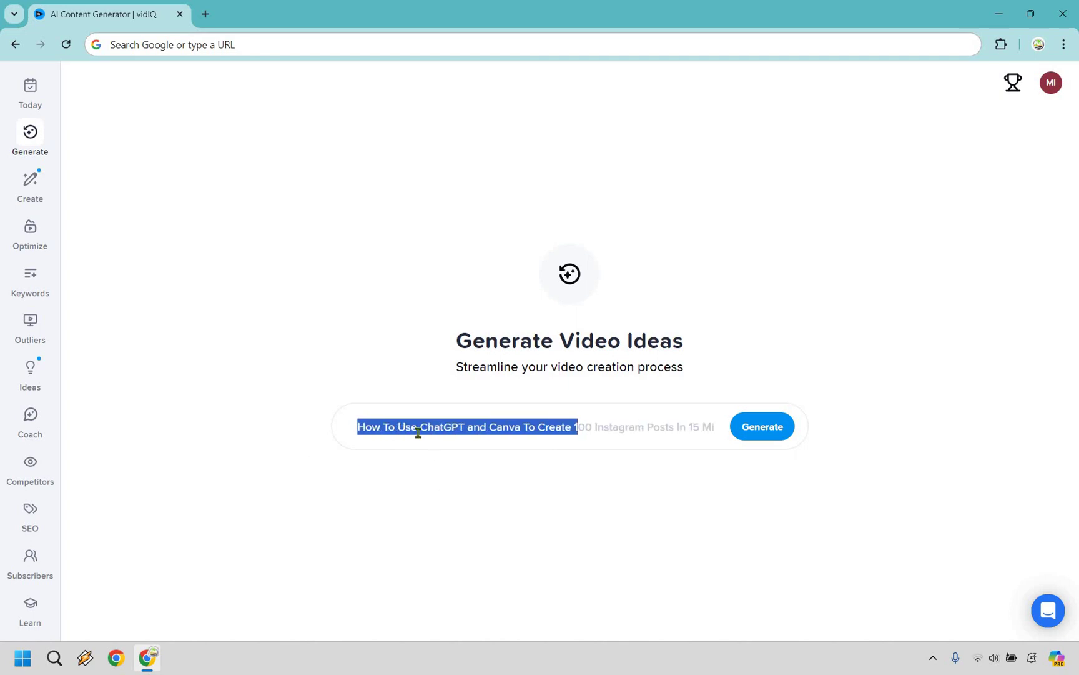
click(431, 432)
key(ctrl+shift+Right)
key(ctrl+shift+Right)
key(ctrl+shift+Right)
key(ctrl+shift+Right)
key(ctrl+shift+Right)
key(ctrl+shift+Right)
key(ctrl+shift+Right)
key(ctrl+shift+Right)
key(ctrl+shift+Right)
key(ctrl+shift+Right)
key(ctrl+shift+Right)
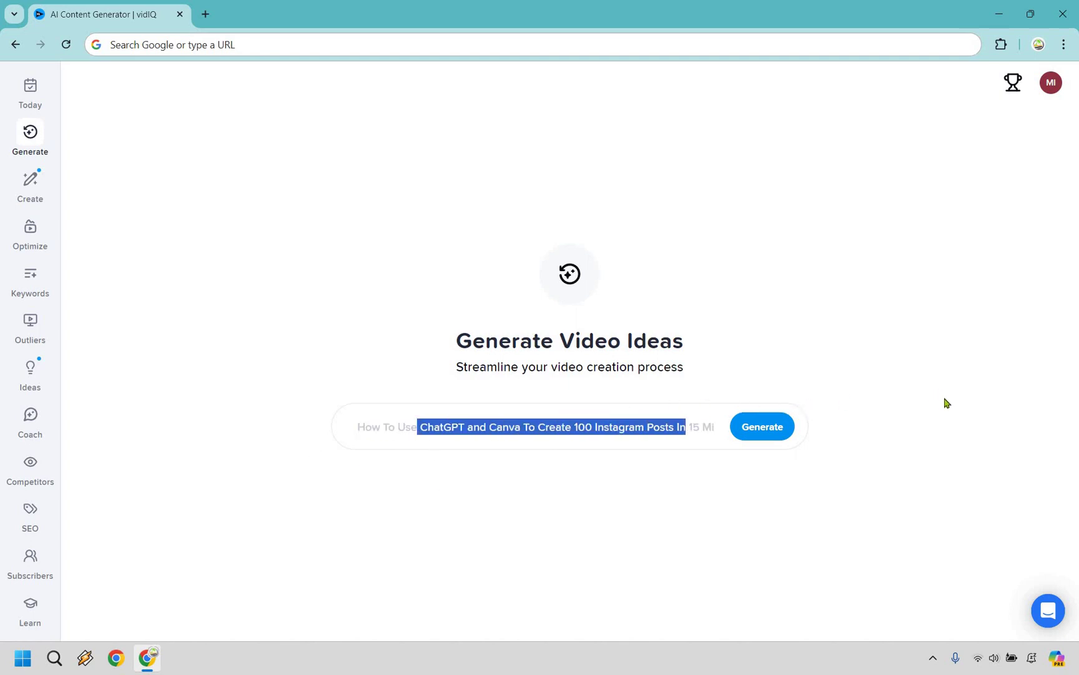
click(763, 436)
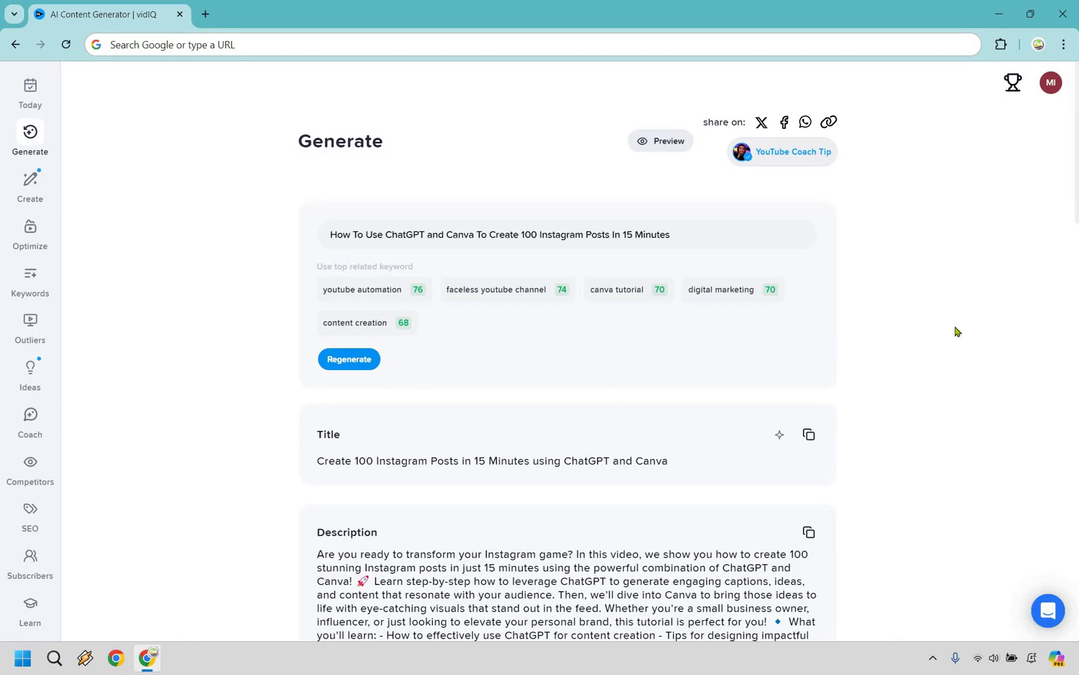
Review the generated package, then open title optimization for 'Constant Contact Tutorial For Beginners 2024'.
scroll(996, 313, down, 3)
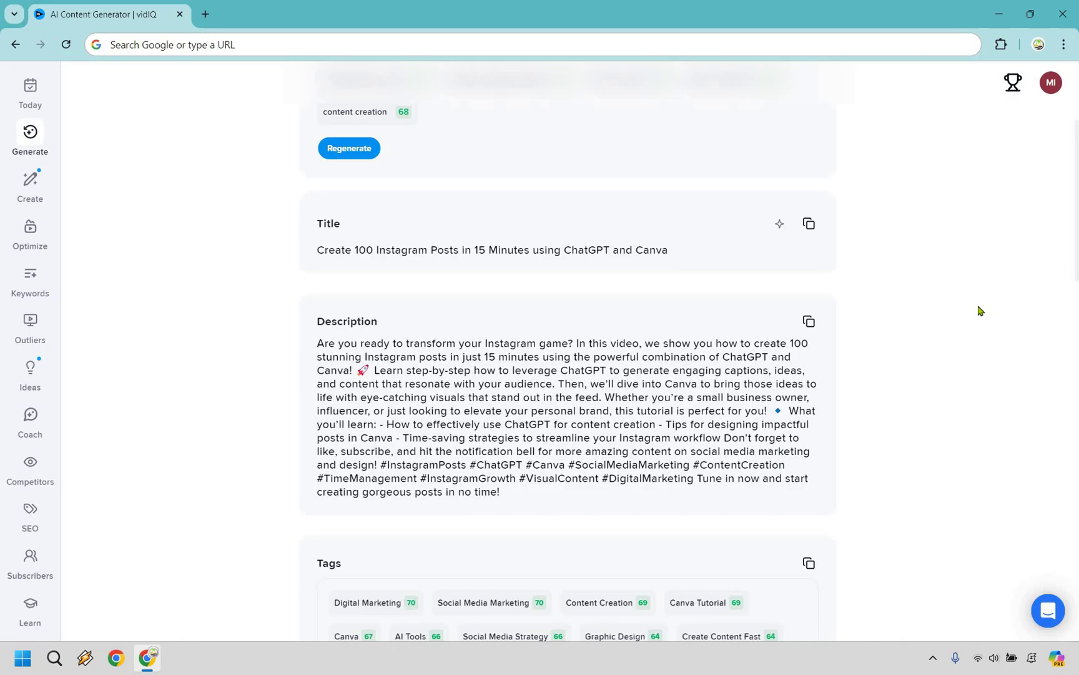
scroll(979, 311, down, 3)
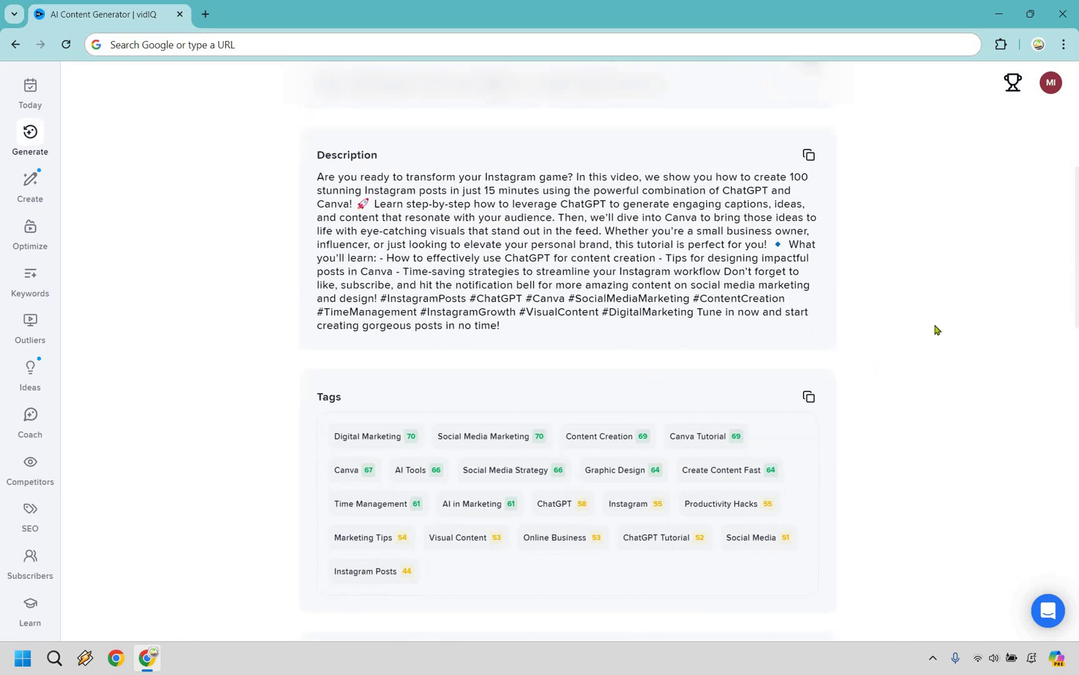
scroll(940, 253, down, 3)
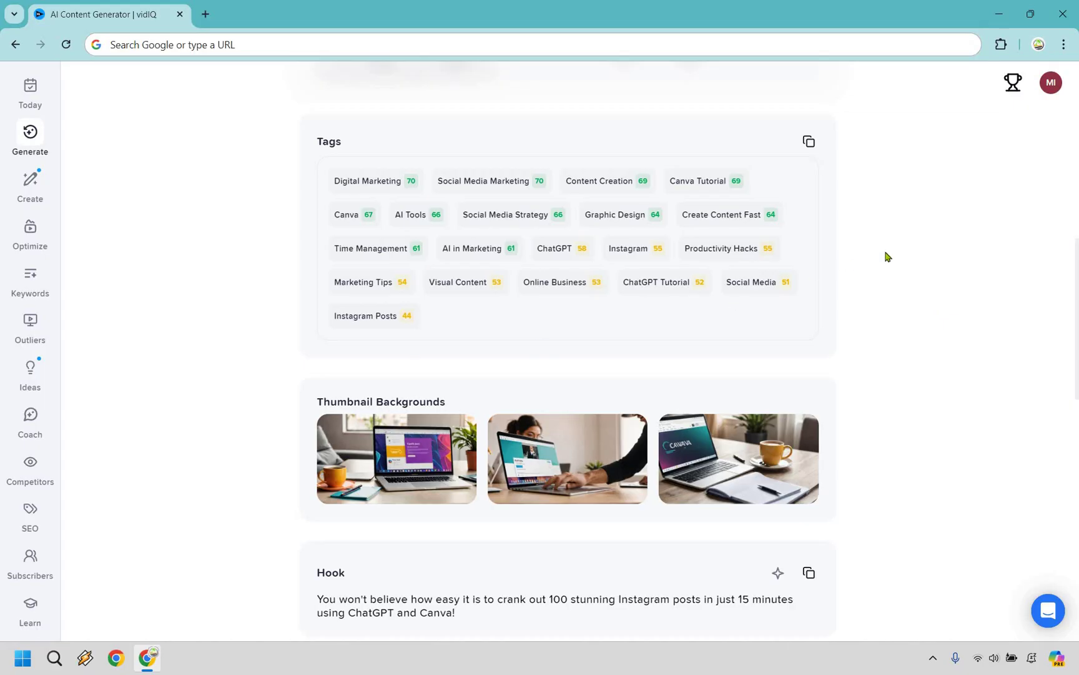
scroll(968, 244, down, 3)
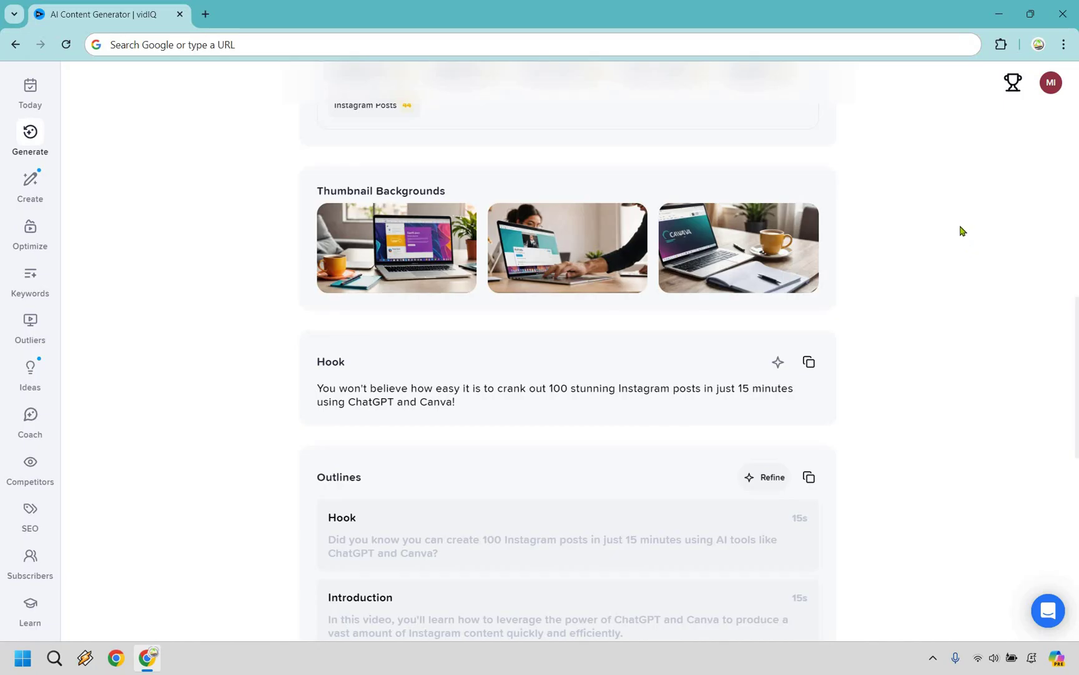
scroll(962, 231, down, 3)
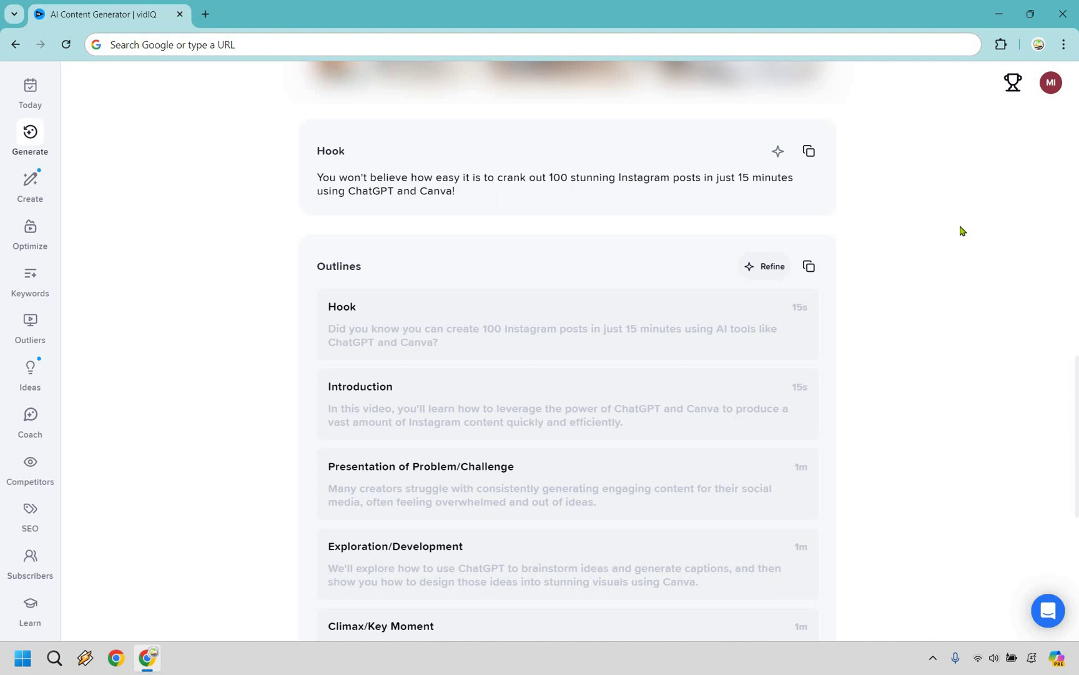
scroll(961, 230, down, 2)
scroll(959, 232, down, 1)
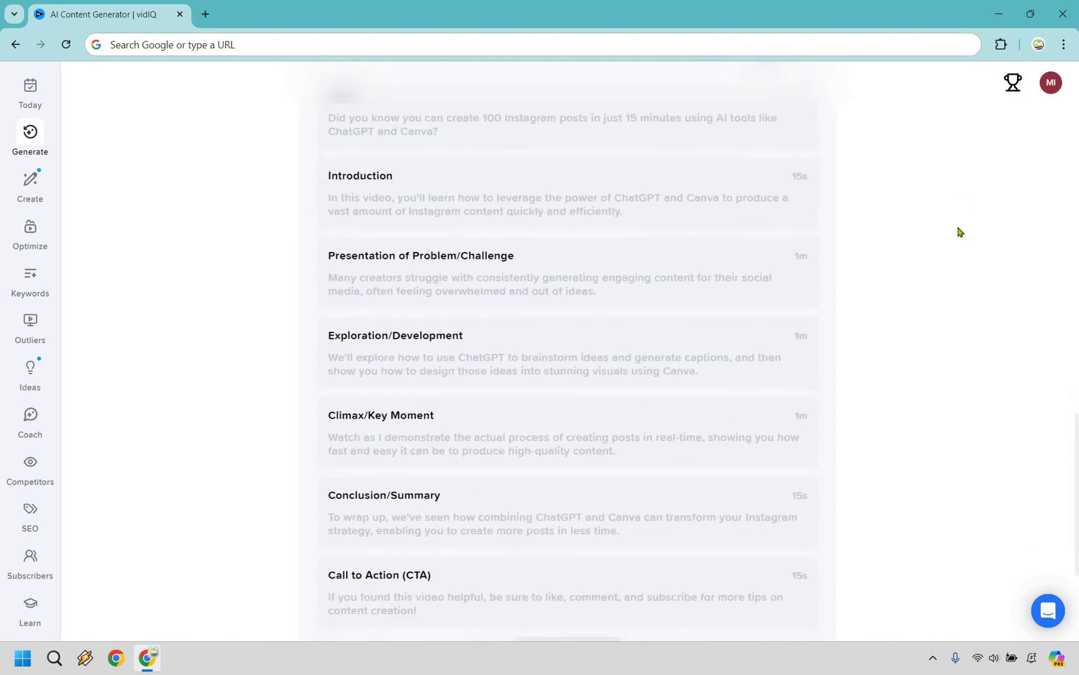
scroll(981, 347, down, 1)
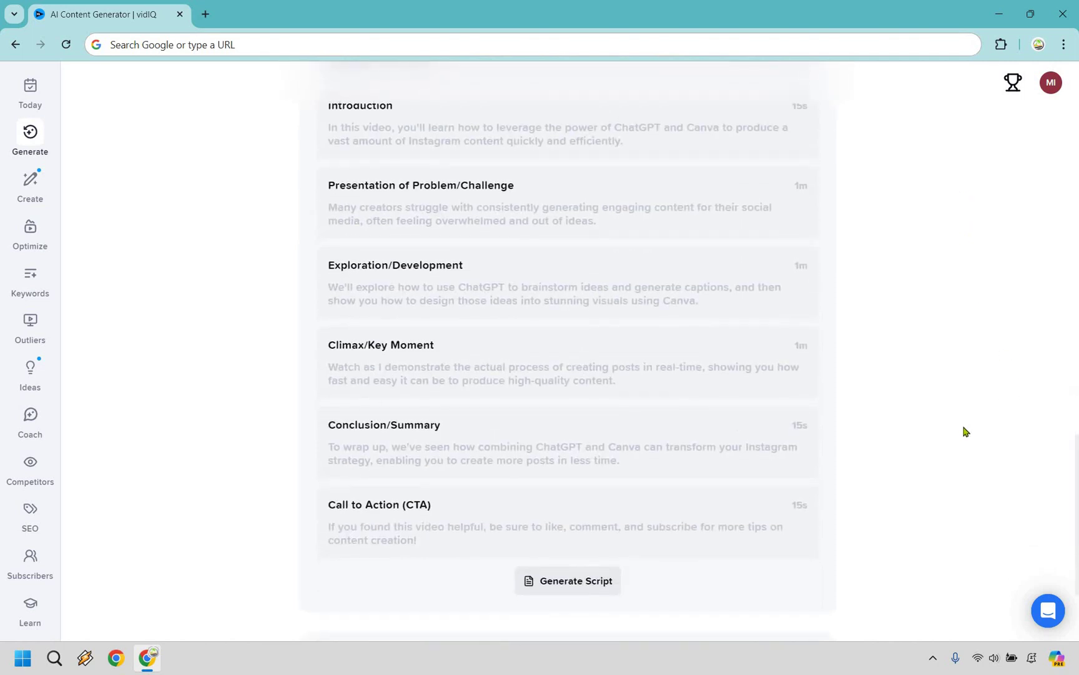
scroll(965, 431, up, 15)
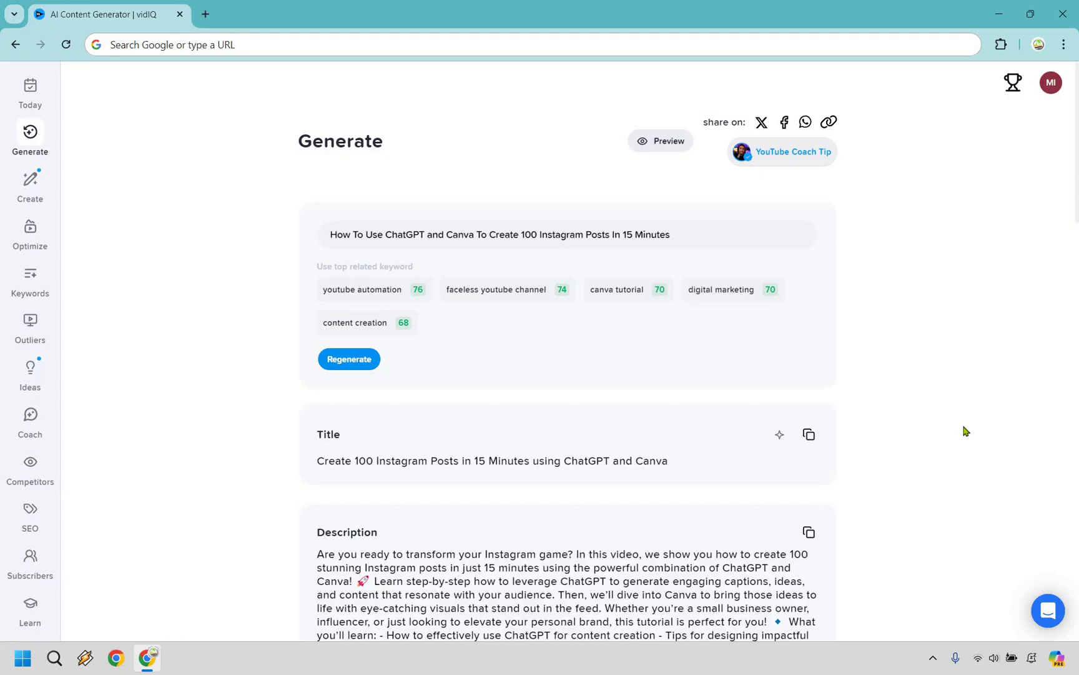
click(29, 235)
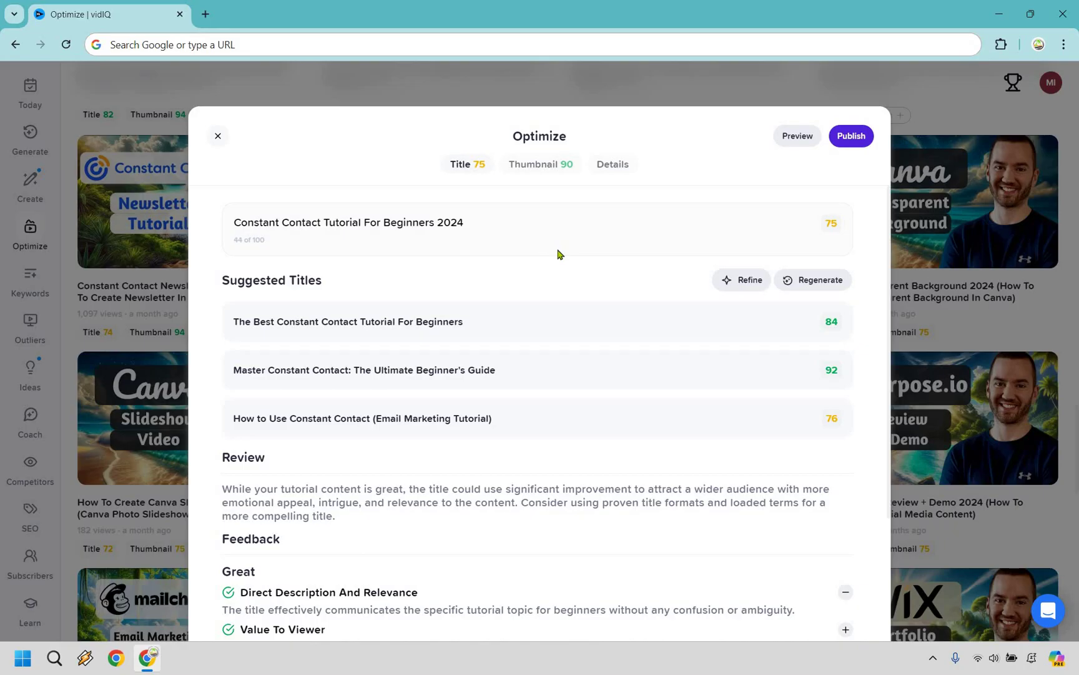
scroll(298, 402, down, 3)
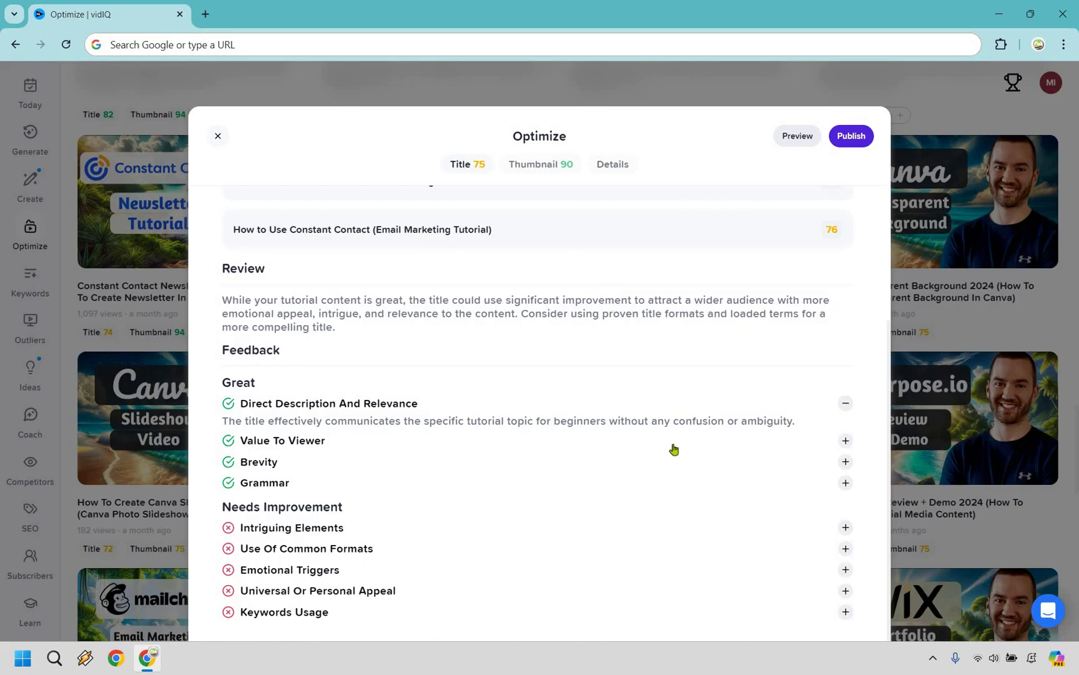
Expand the Intriguing Elements and Emotional Triggers feedback explanations under Needs Improvement.
click(846, 527)
scroll(668, 348, down, 1)
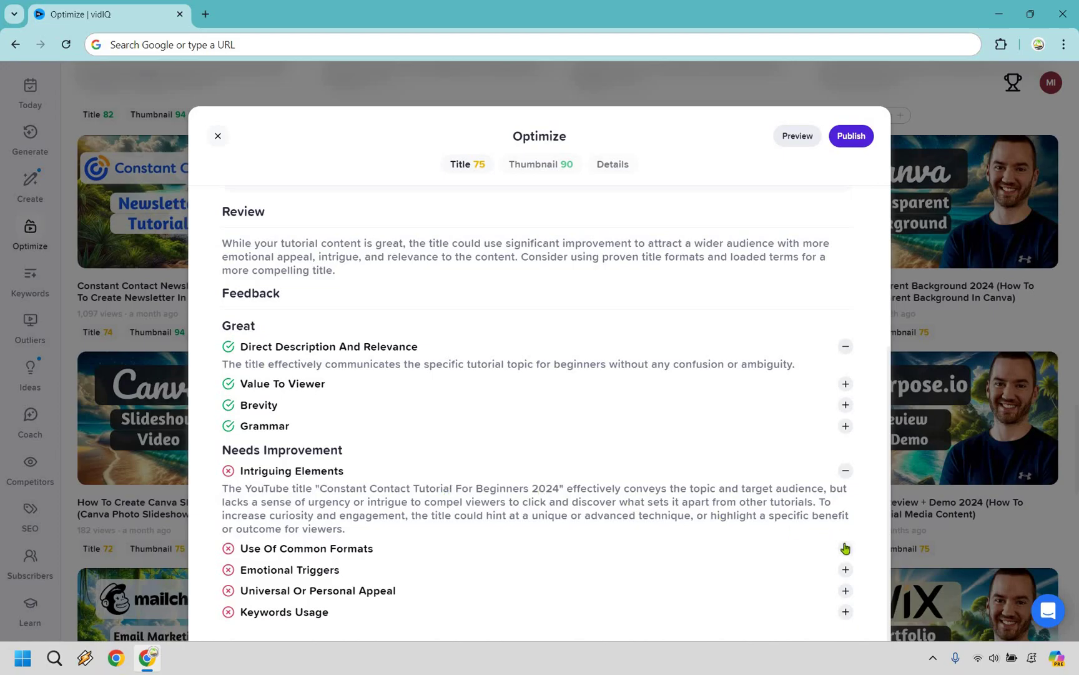
scroll(641, 399, down, 1)
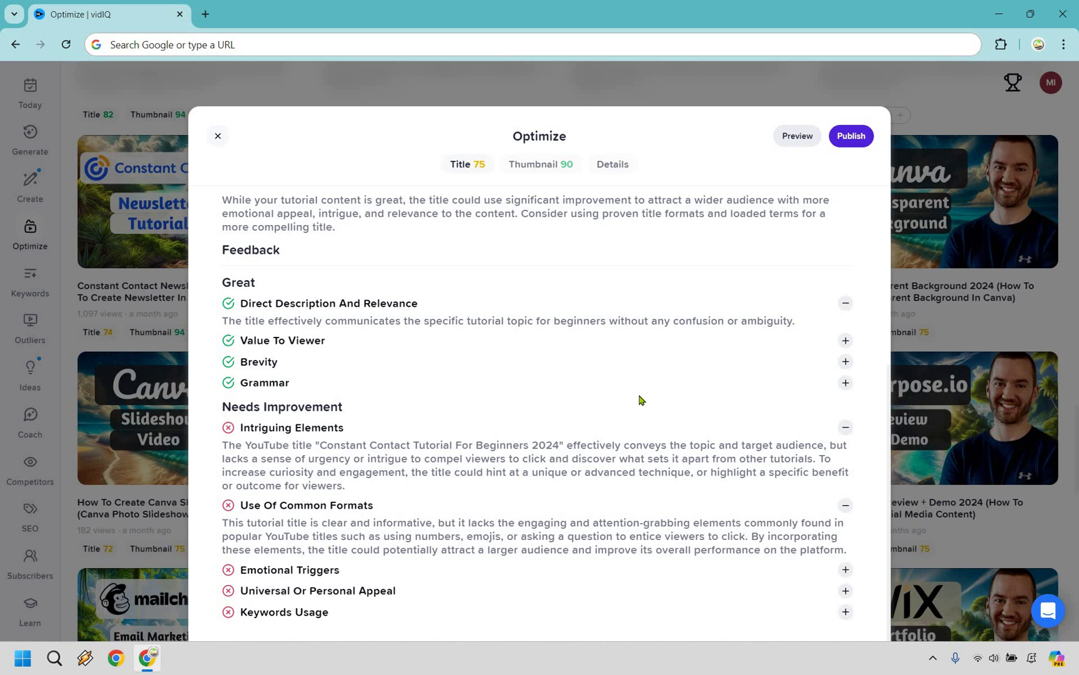
click(820, 562)
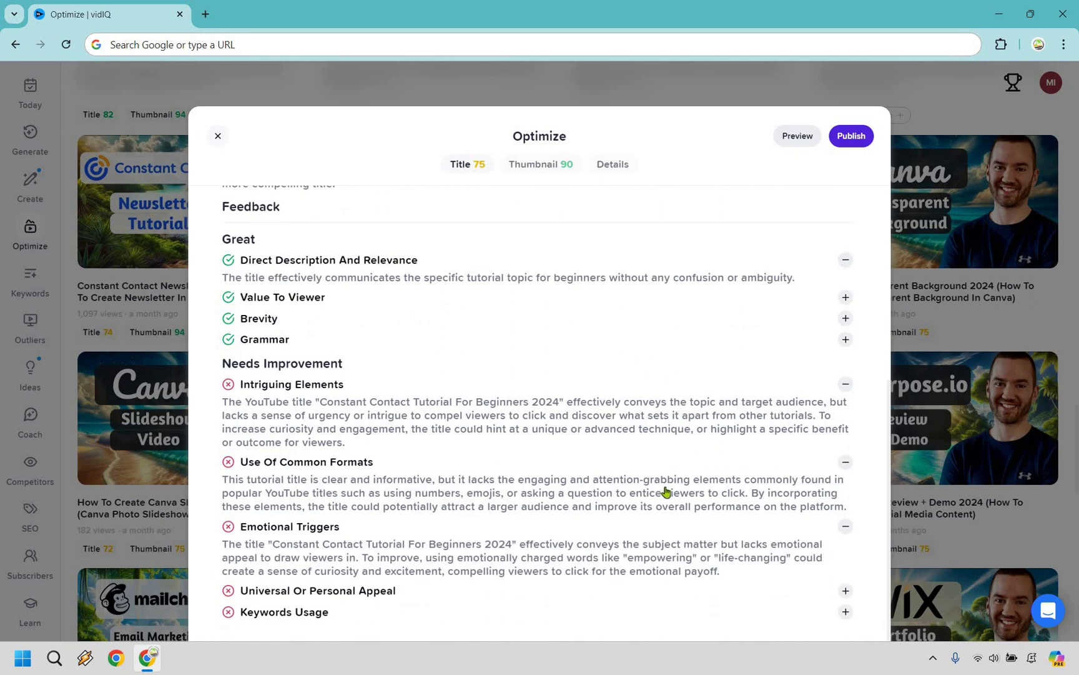
scroll(666, 490, up, 5)
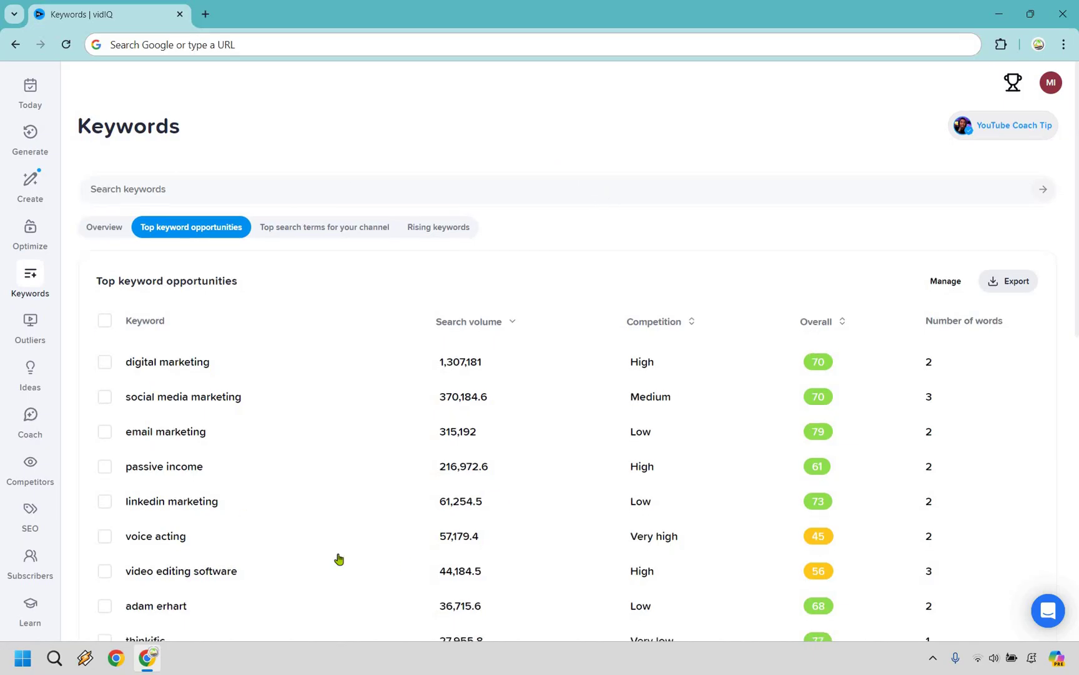
scroll(462, 462, down, 2)
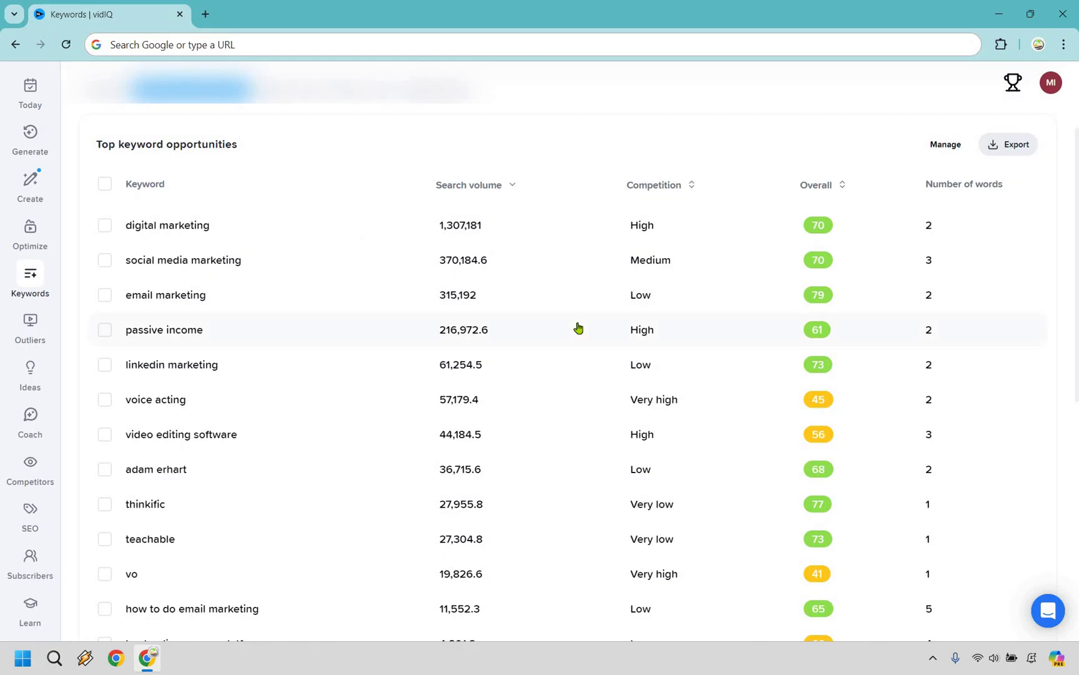
scroll(578, 327, down, 2)
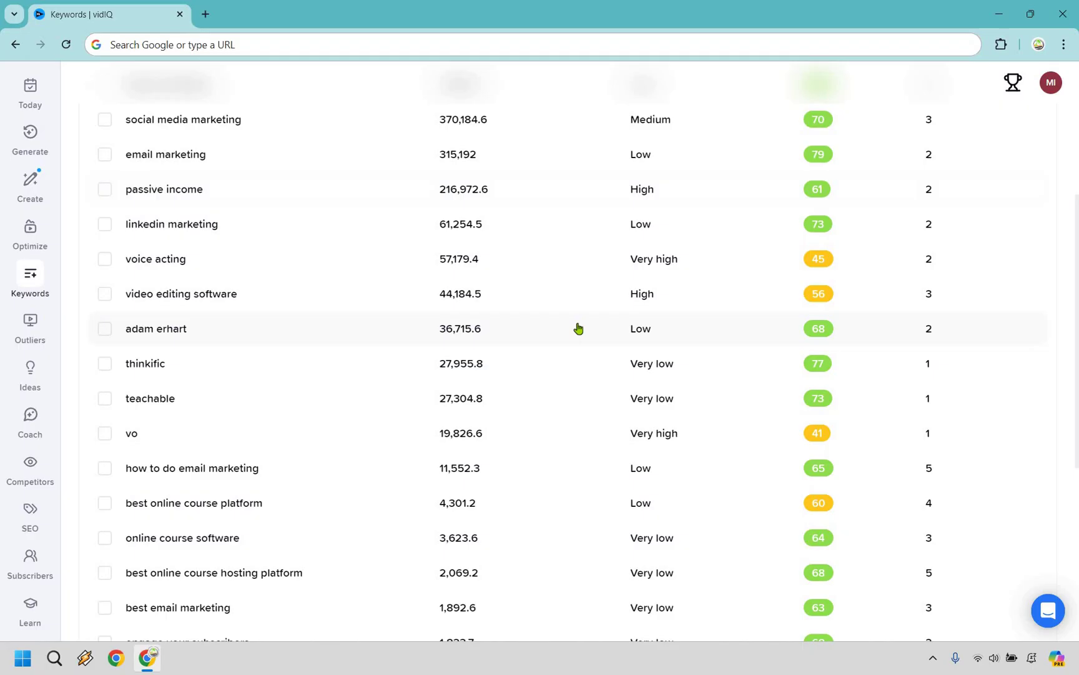
scroll(593, 385, down, 1)
scroll(593, 385, up, 5)
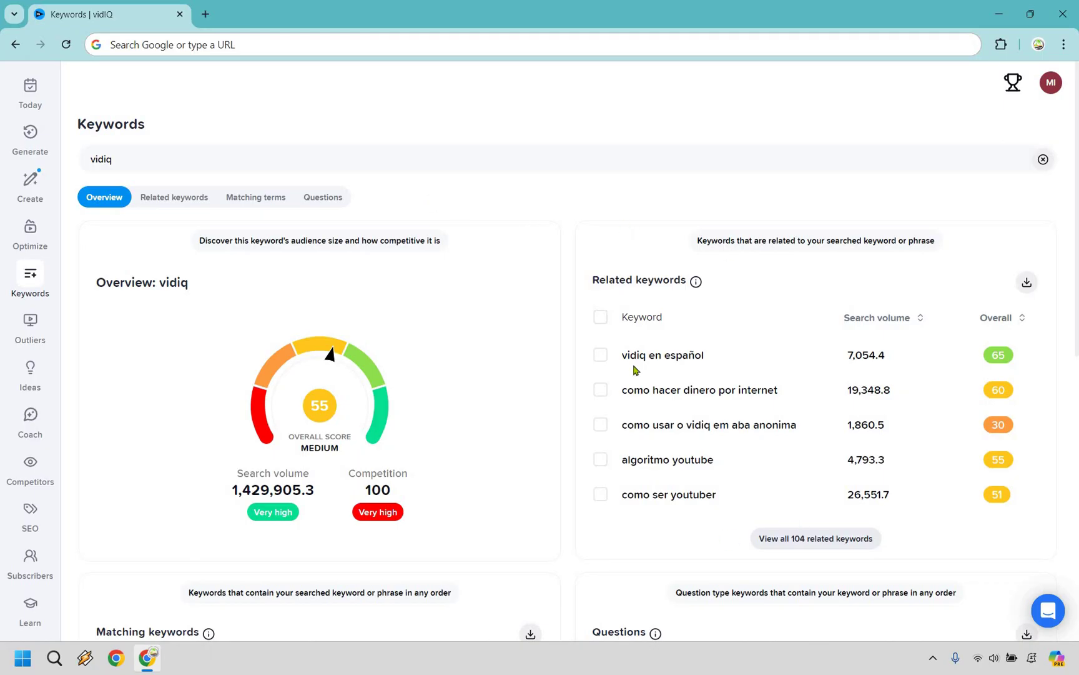
Scroll the 'vidiq' keyword overview: score 55, volume, competition, related and question keywords.
scroll(634, 368, down, 4)
scroll(754, 317, down, 1)
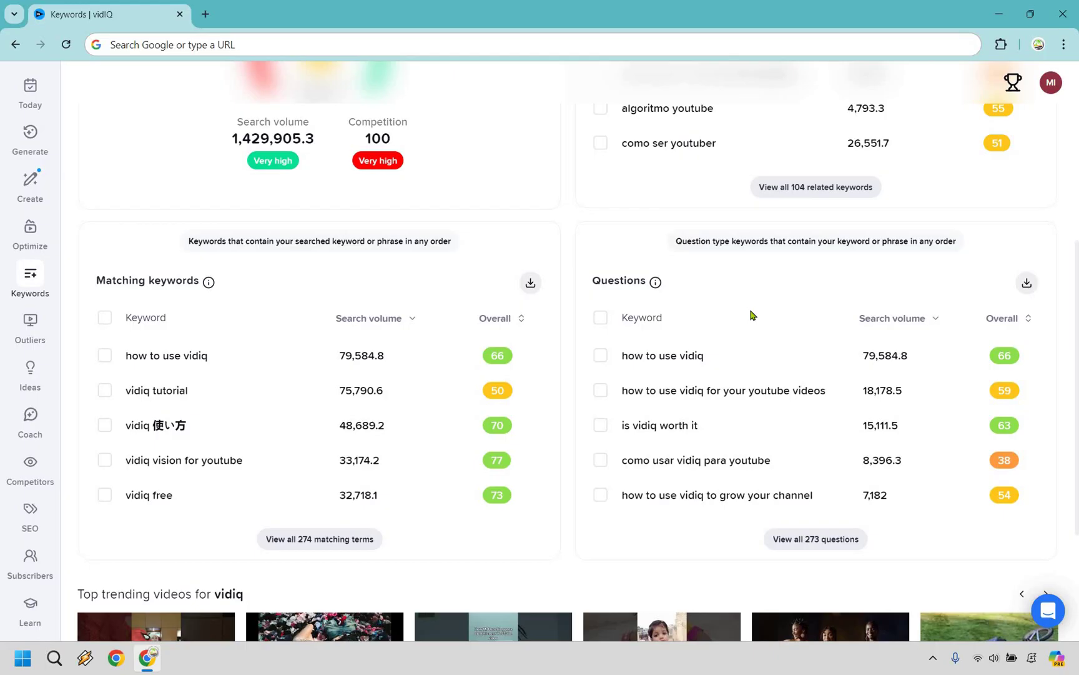
scroll(751, 169, up, 3)
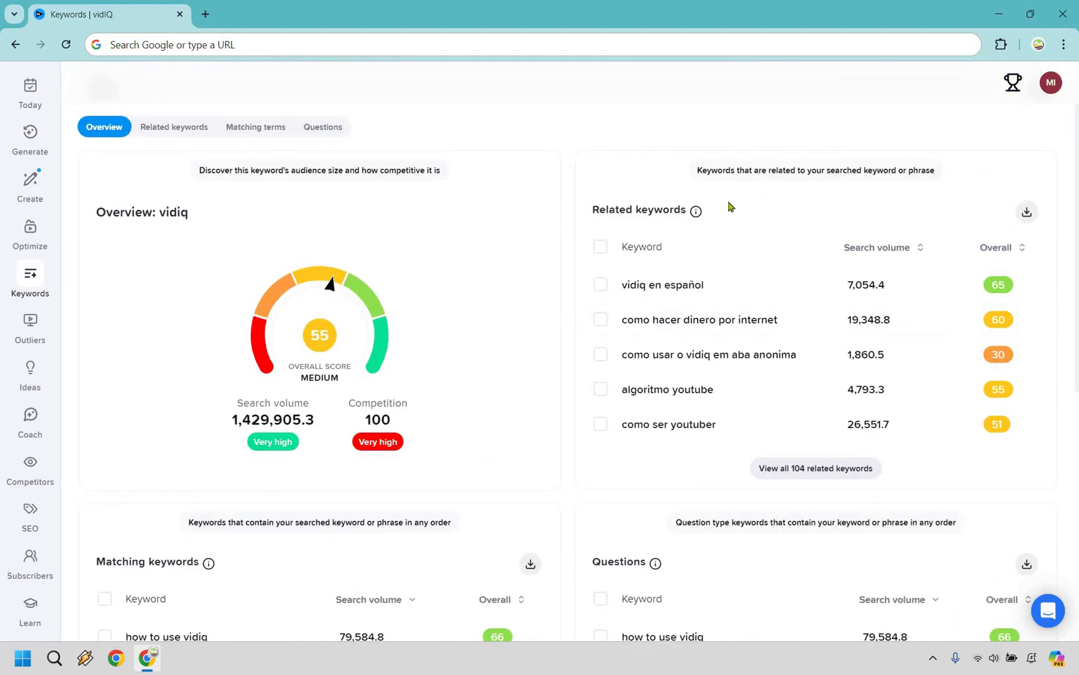
scroll(698, 258, up, 1)
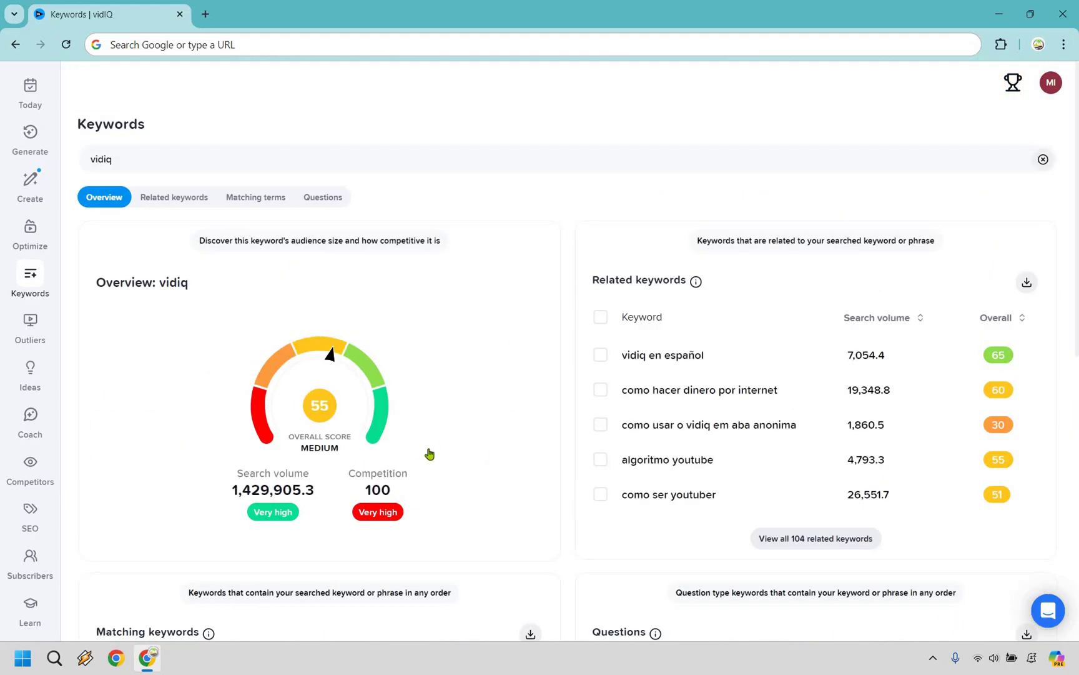
scroll(349, 549, down, 5)
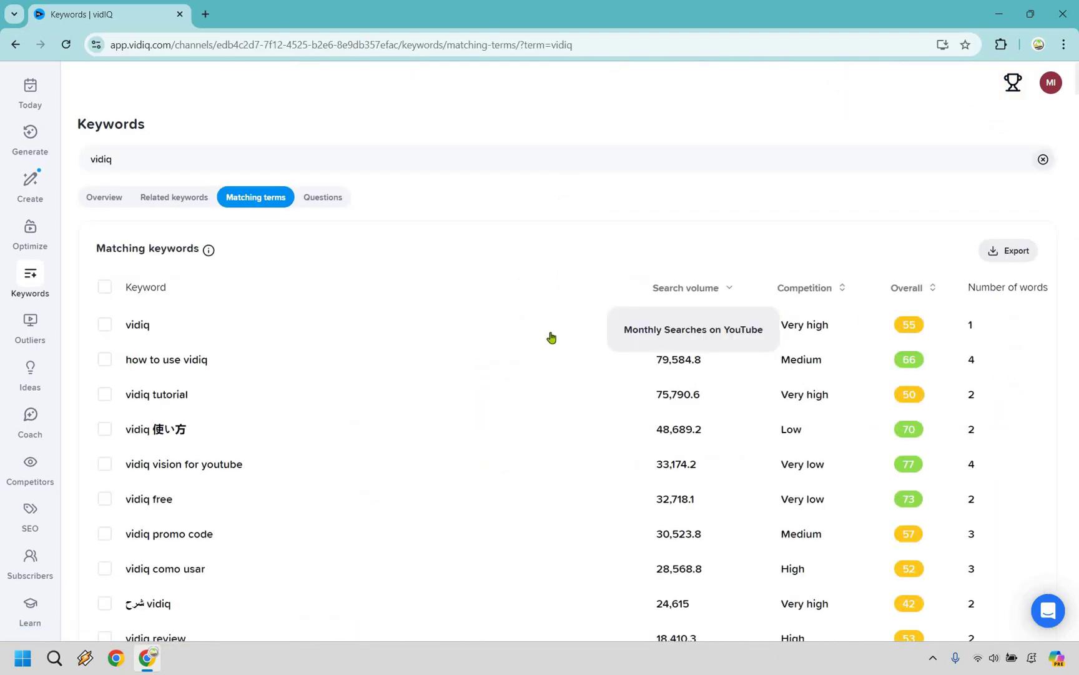
Scroll through the 'vidiq' Matching keywords table and back to the top.
scroll(601, 340, down, 4)
scroll(599, 325, up, 4)
scroll(579, 284, down, 5)
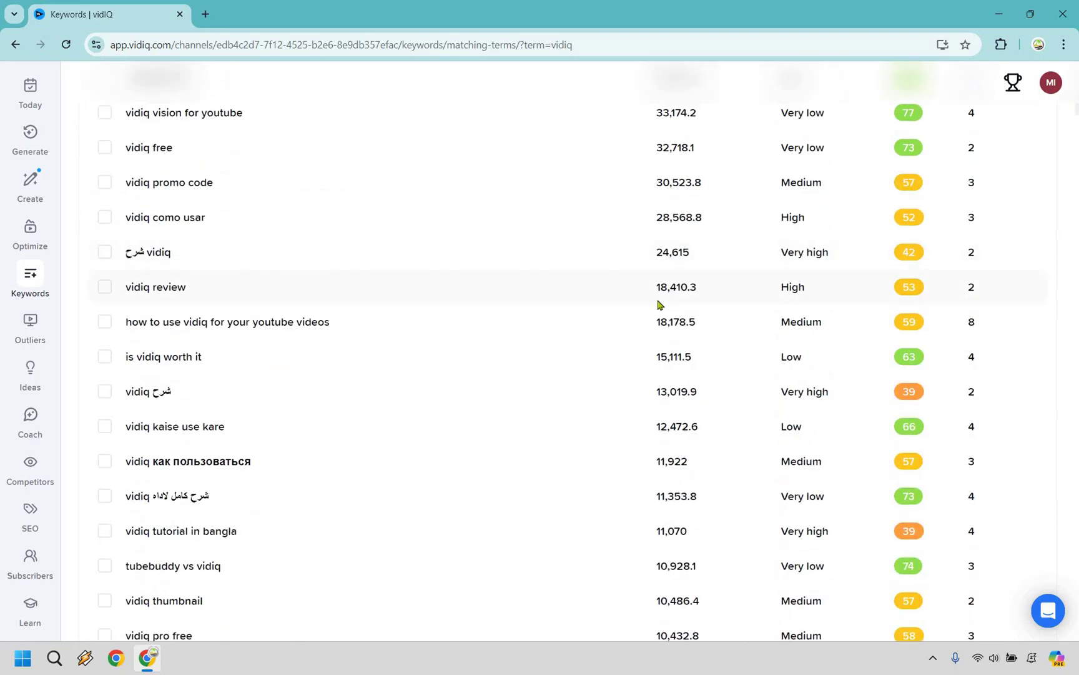
scroll(657, 304, up, 5)
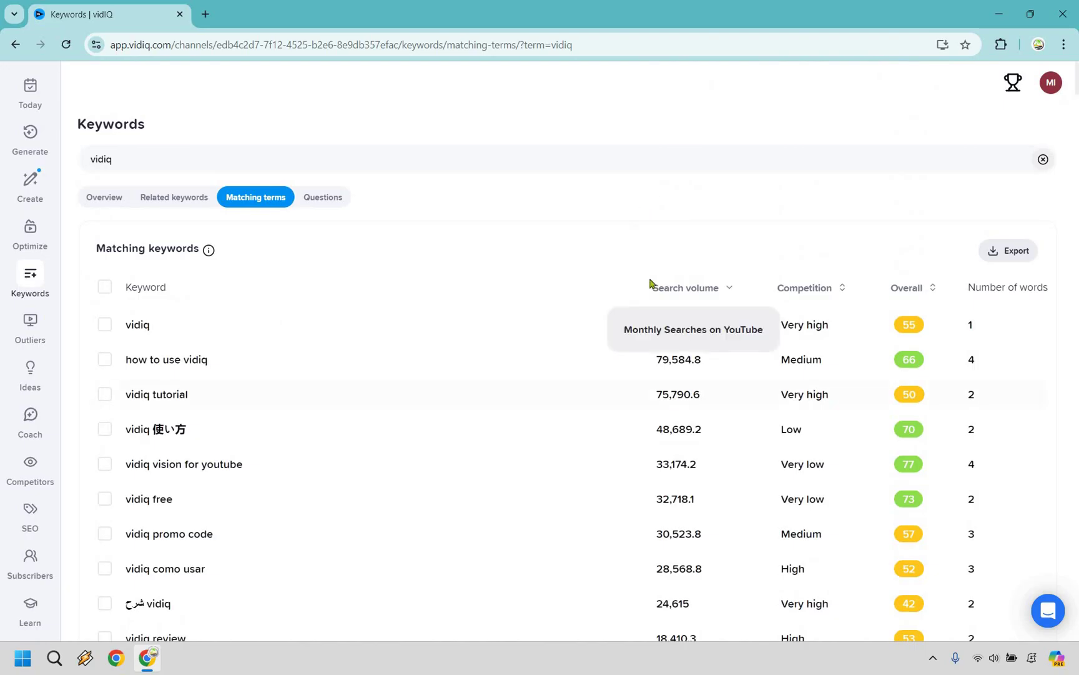
scroll(655, 275, down, 18)
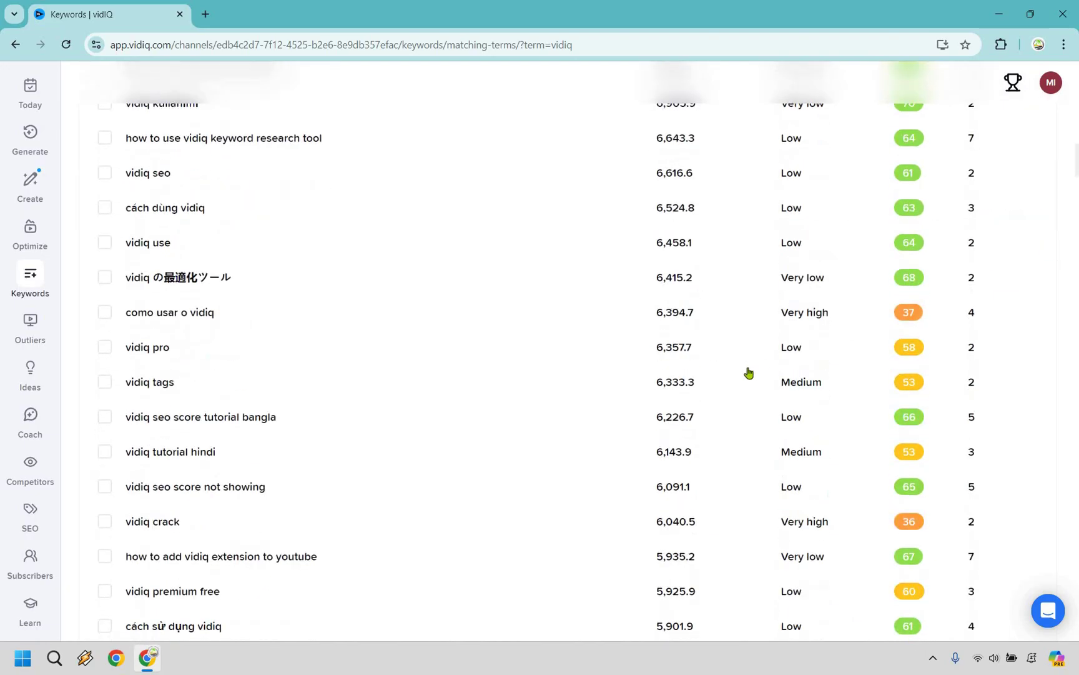
scroll(749, 373, down, 20)
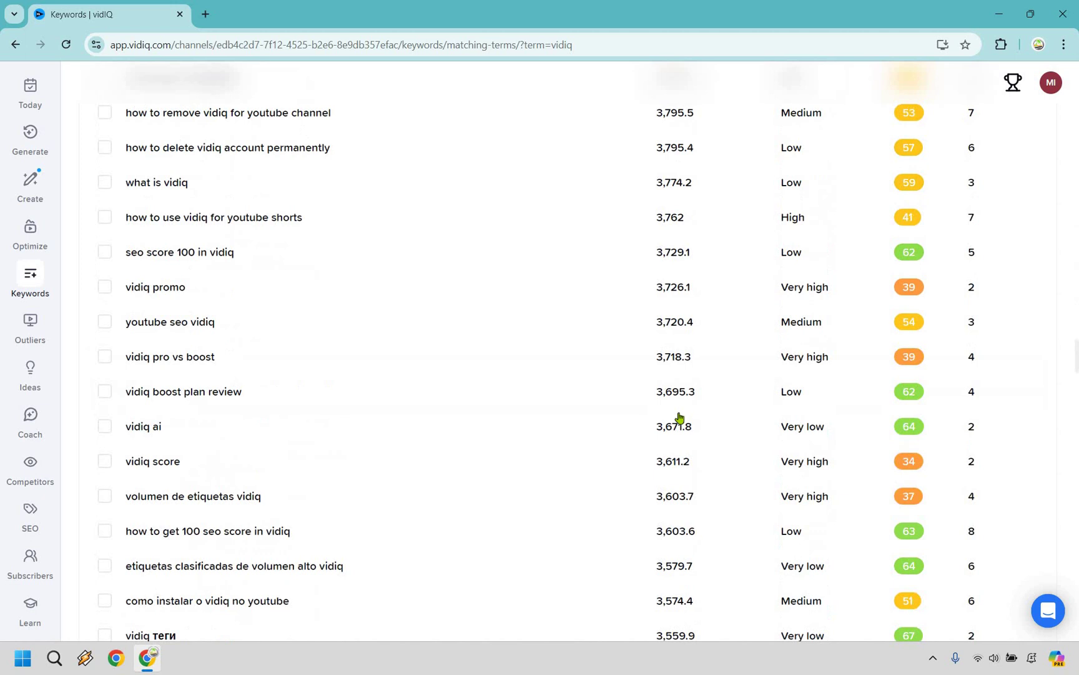
scroll(680, 417, down, 5)
scroll(679, 417, up, 15)
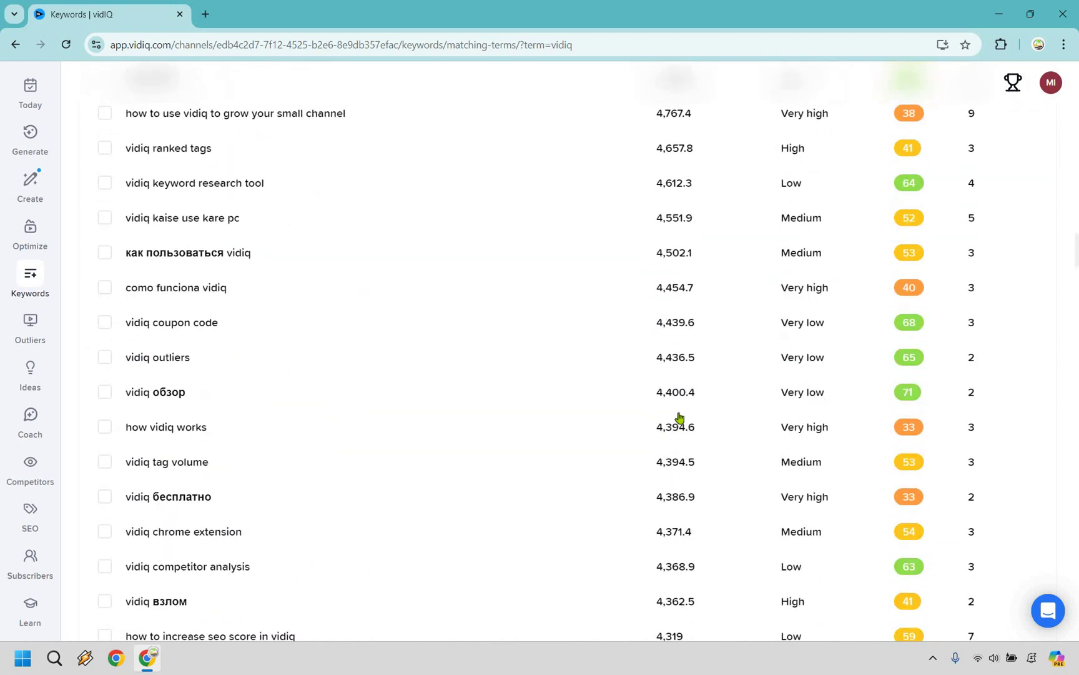
scroll(679, 417, up, 20)
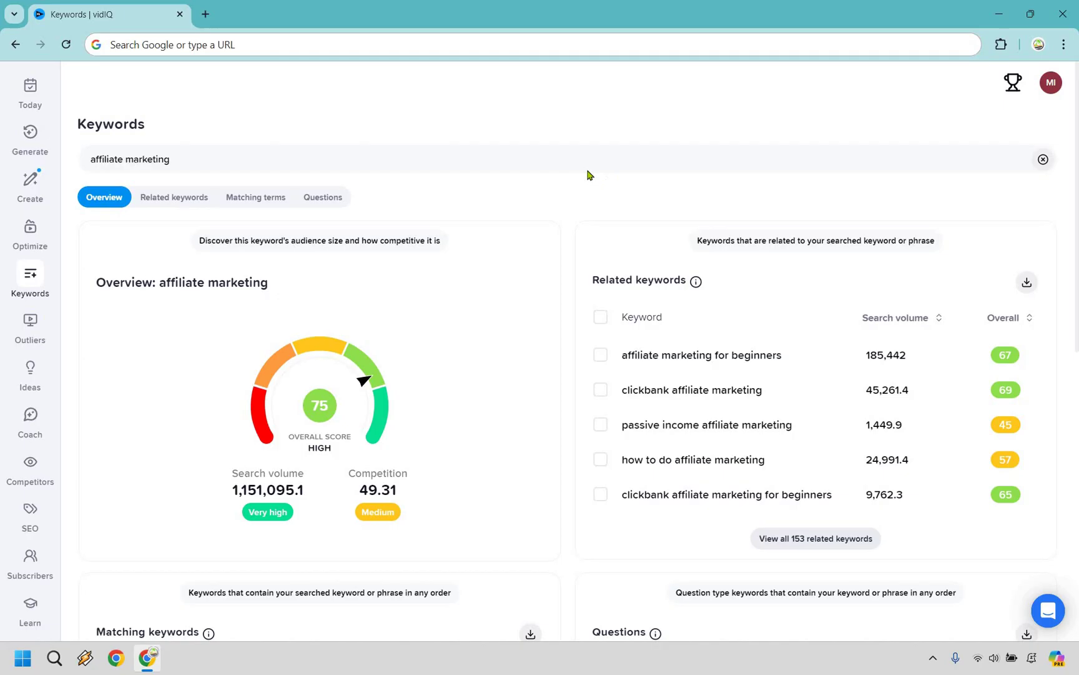
Review the 'affiliate marketing' overview and open all 153 related keywords.
scroll(605, 405, down, 1)
scroll(605, 405, down, 4)
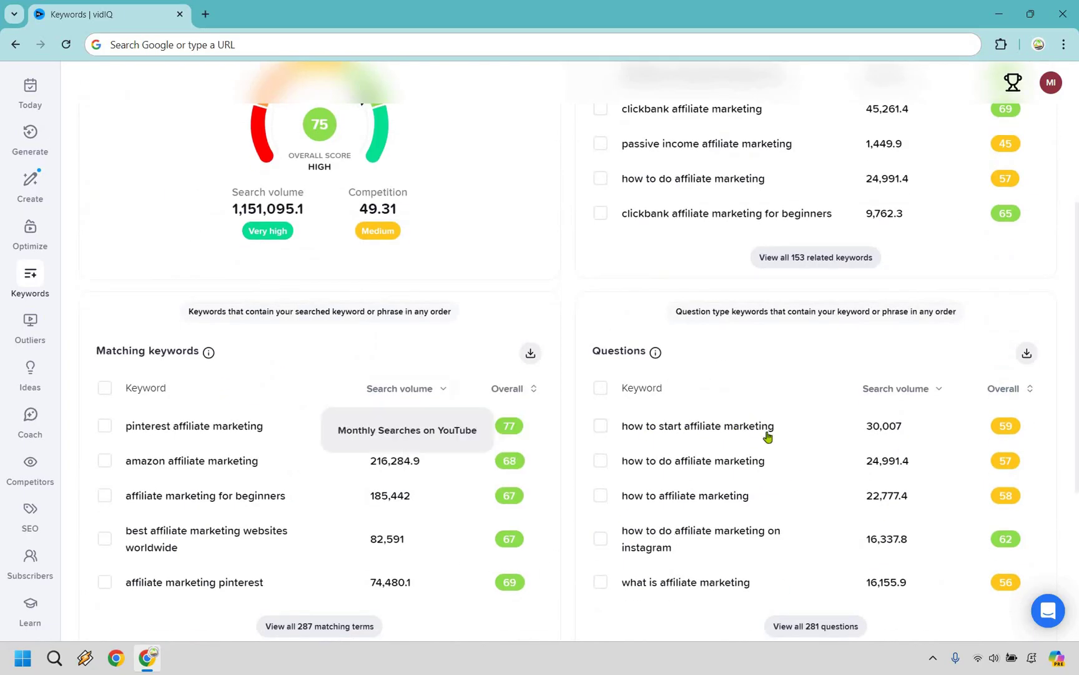
scroll(739, 442, up, 4)
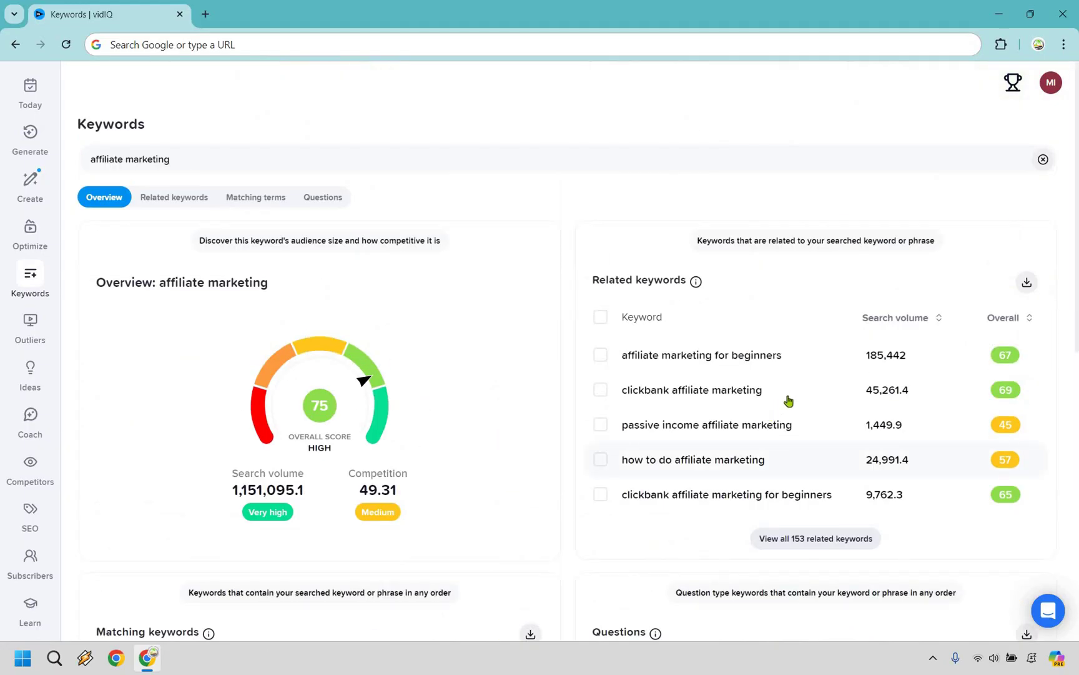
click(815, 539)
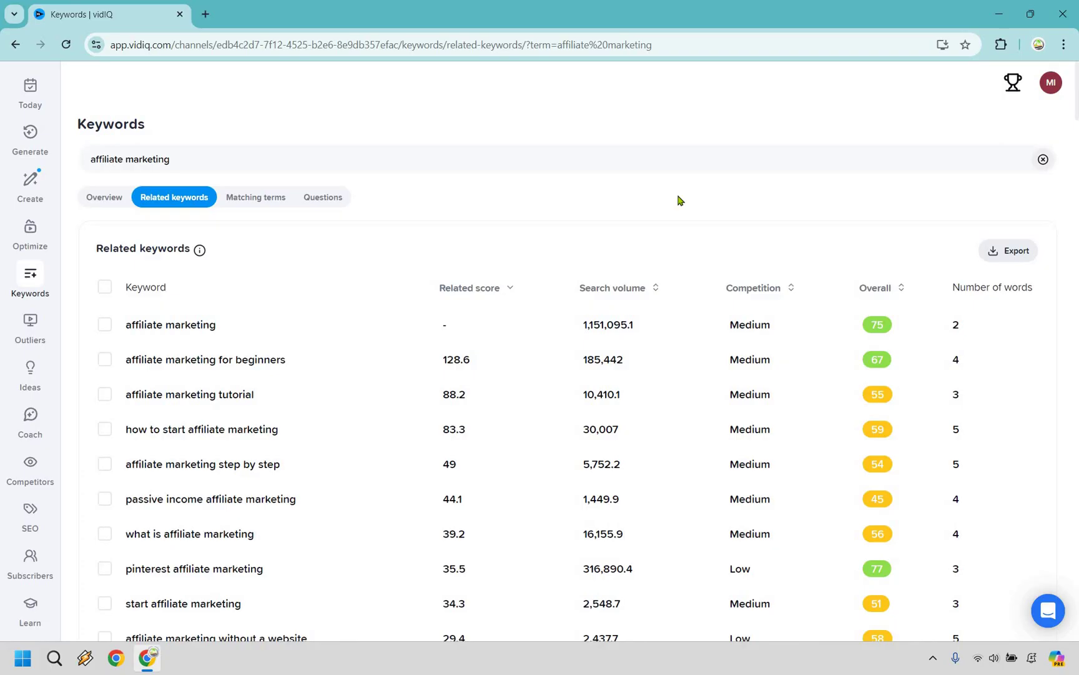
Scroll through the 'affiliate marketing' related keywords table.
scroll(217, 313, down, 3)
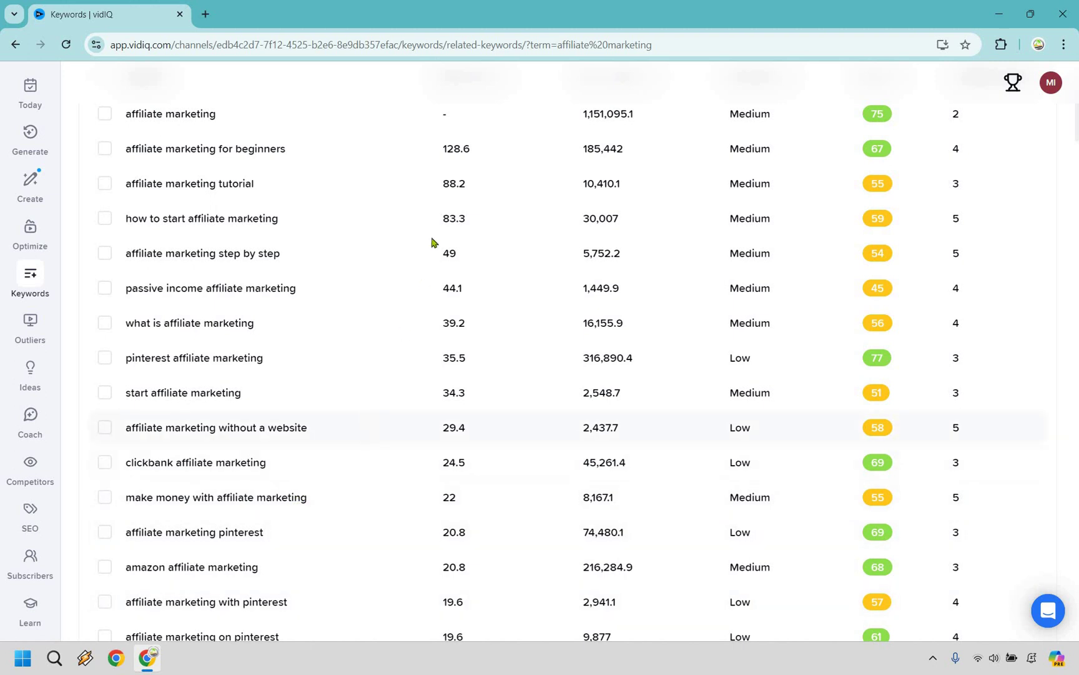
scroll(445, 198, up, 3)
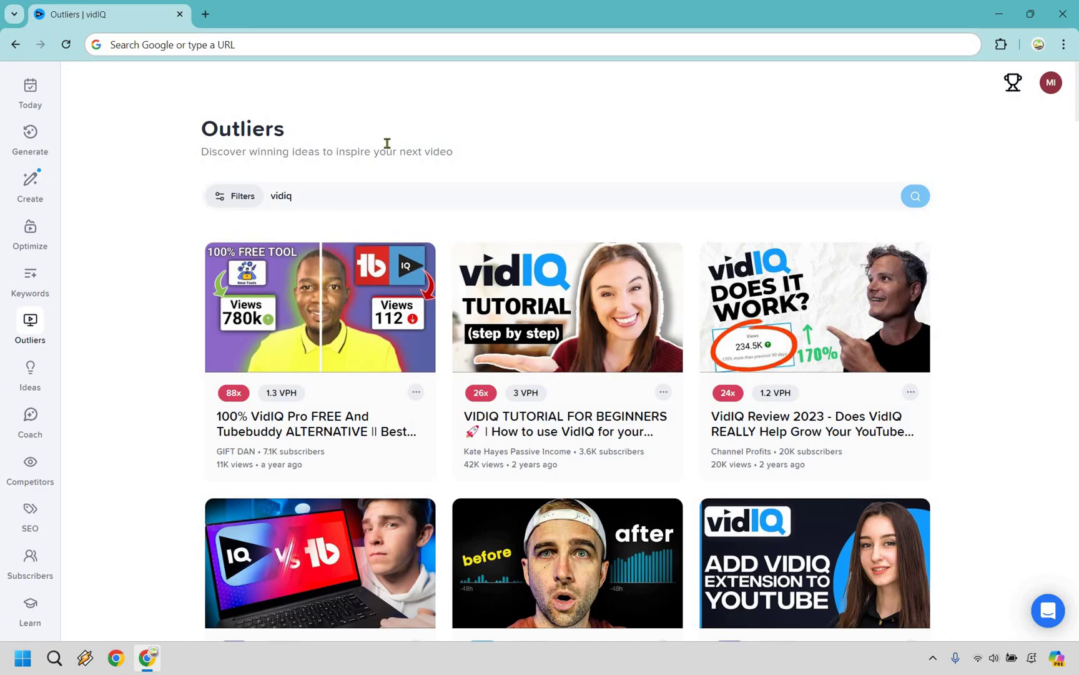
Show and hide the outlier filter sliders, then go to the Daily ideas list.
click(232, 197)
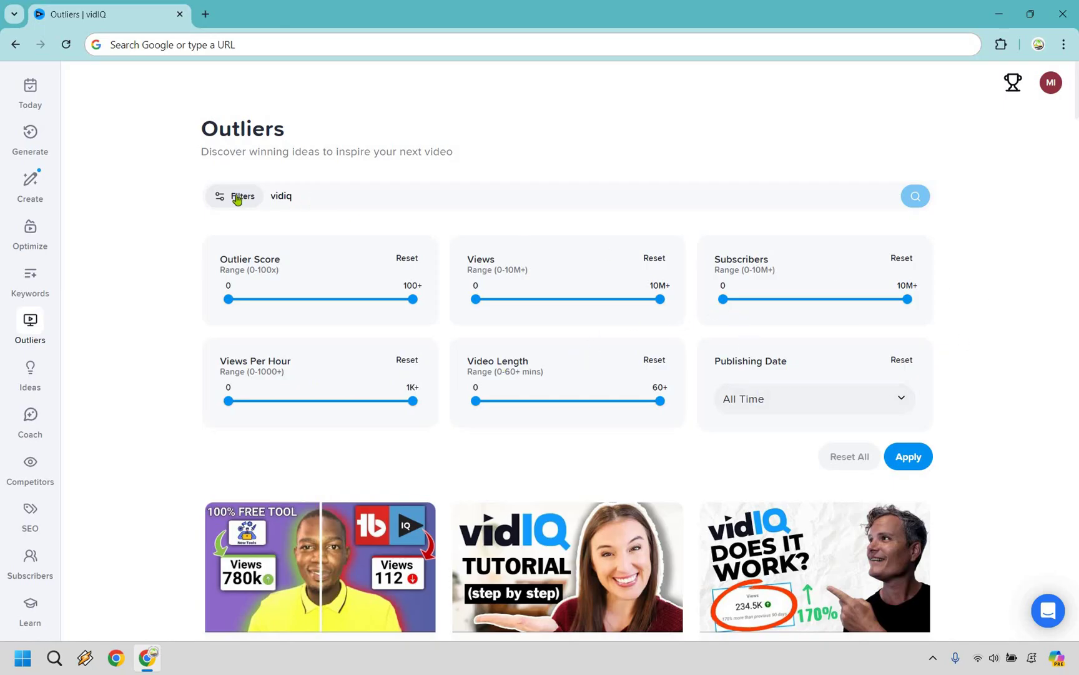
click(1053, 321)
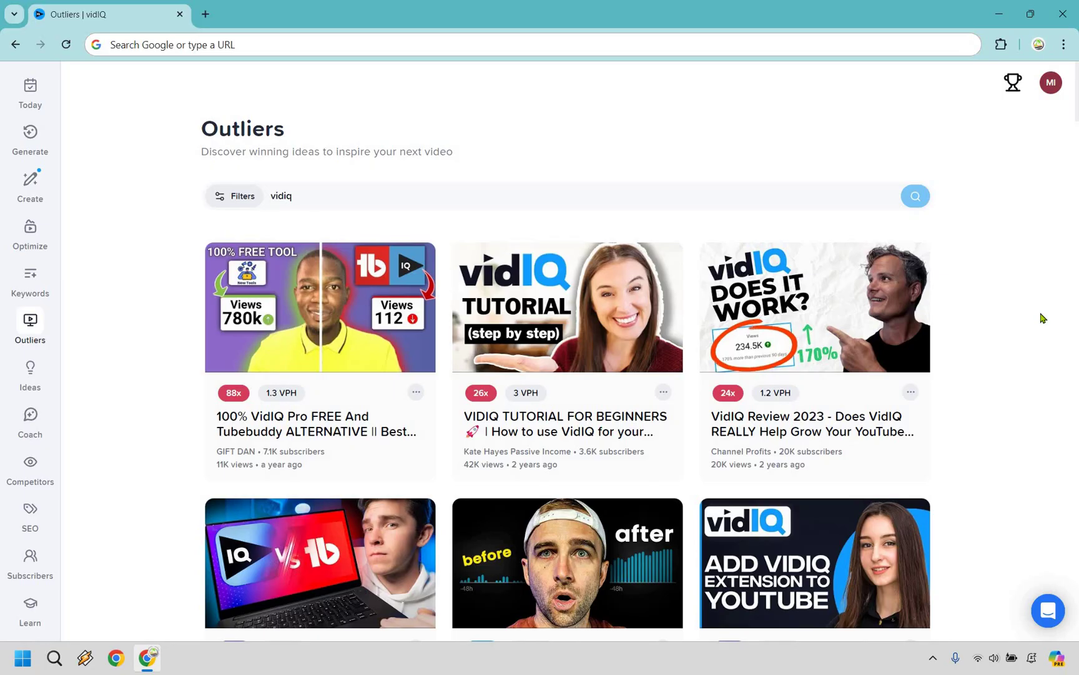
click(4, 385)
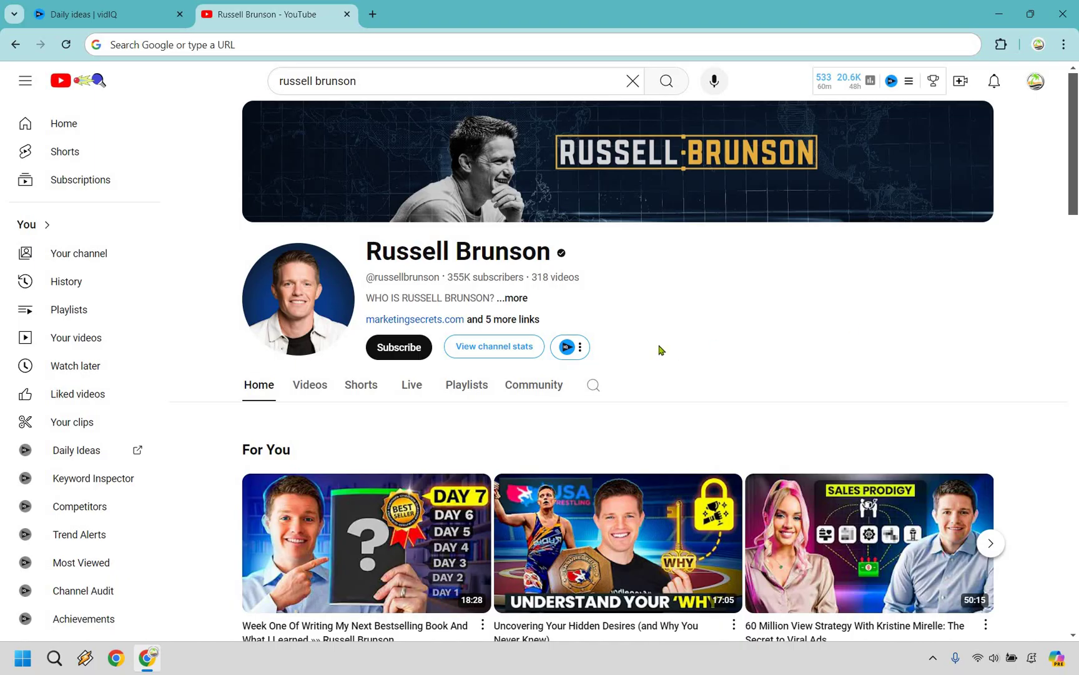
Open this channel's vidIQ Trending Videos list and scroll its views-per-hour figures.
click(581, 347)
click(548, 377)
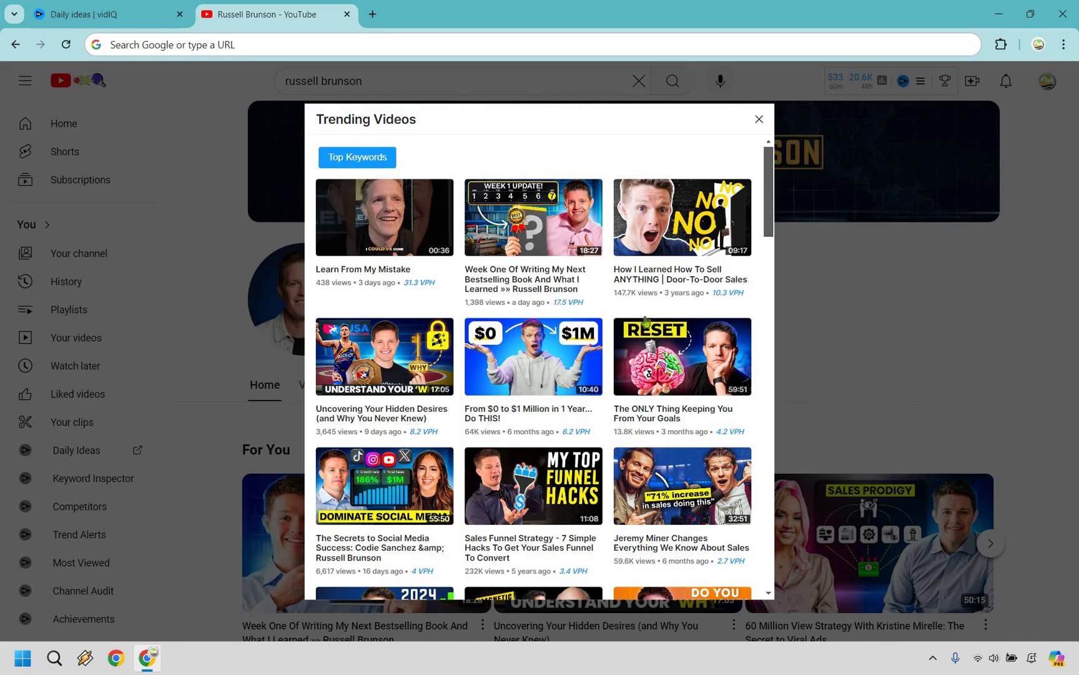
scroll(631, 338, down, 1)
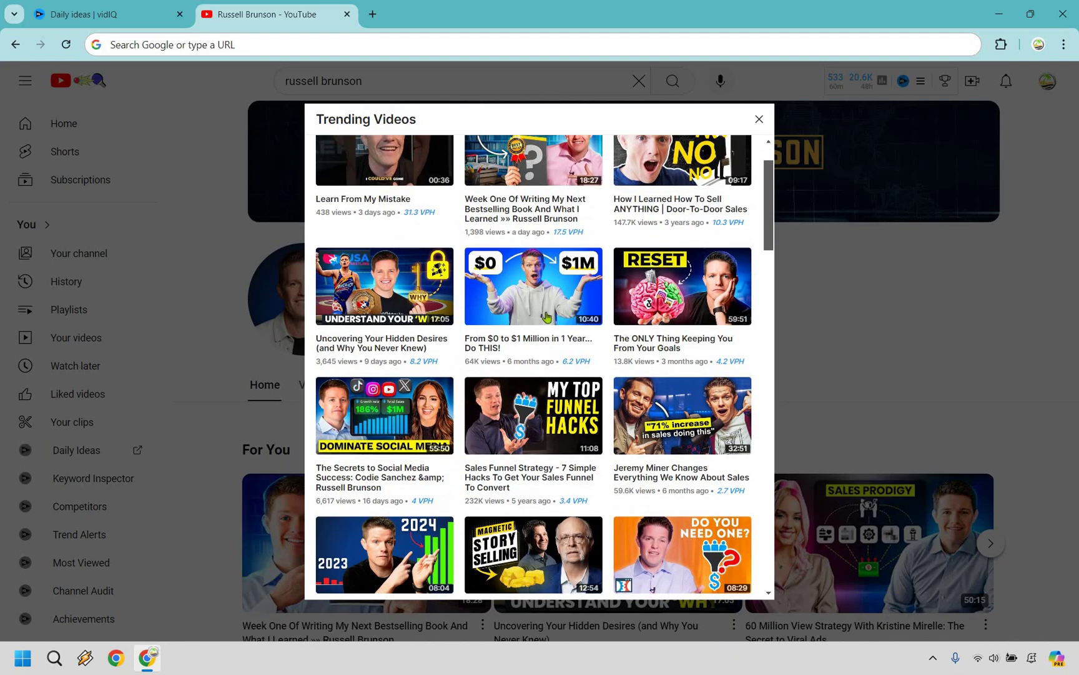
scroll(535, 437, down, 1)
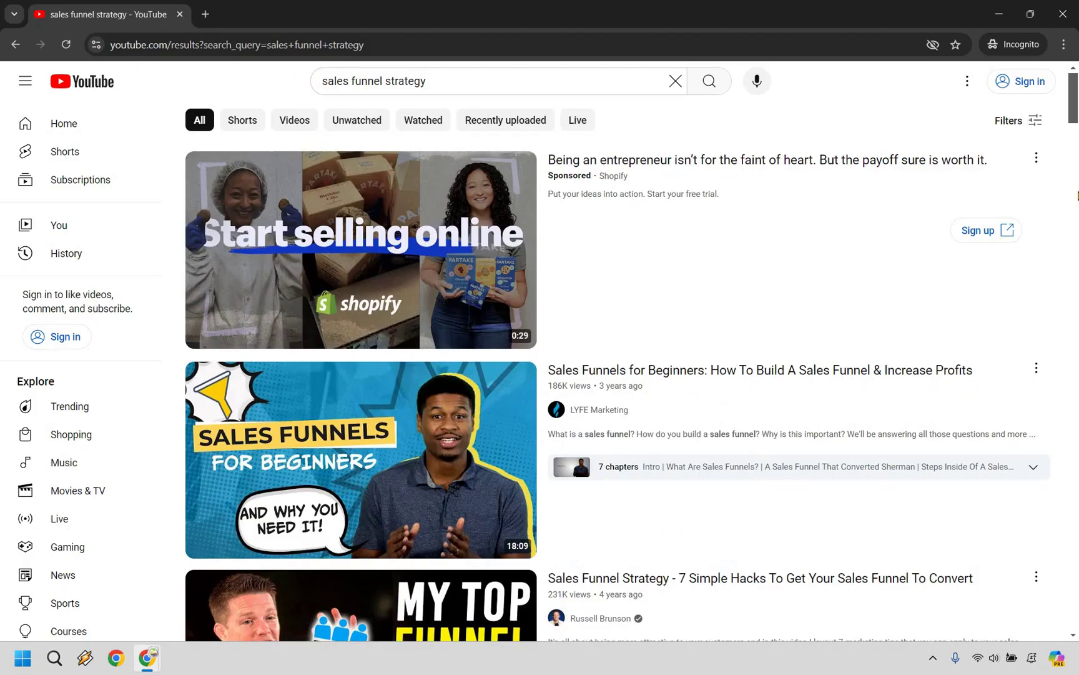
Scroll the YouTube results for 'sales funnel strategy'.
scroll(1076, 103, down, 4)
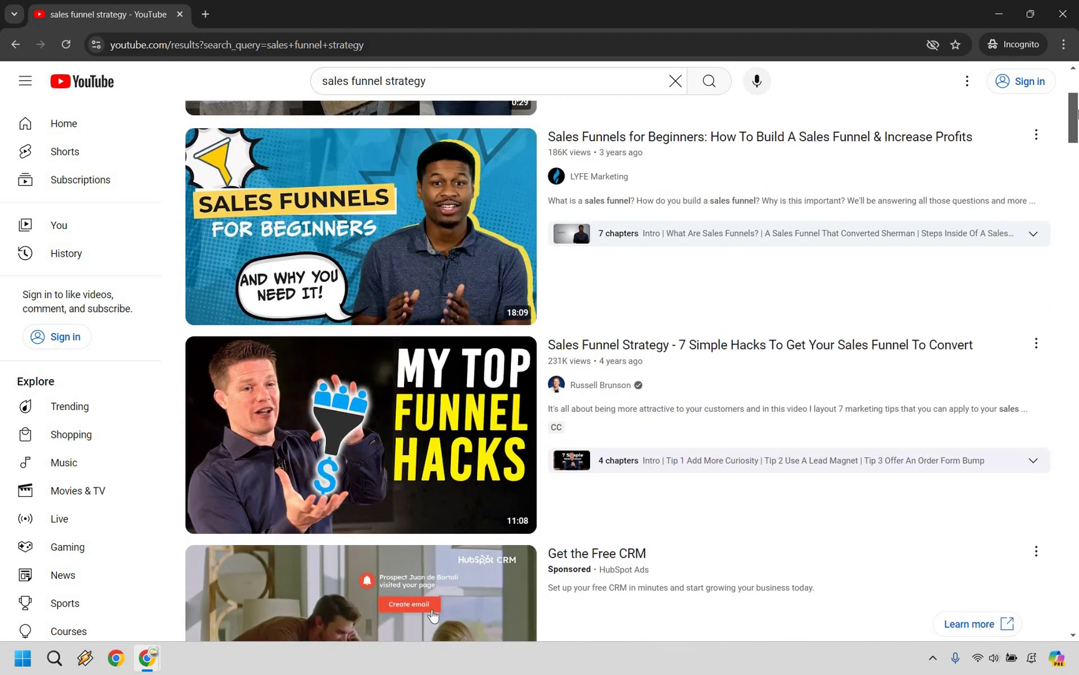
drag(1076, 112, 1074, 114)
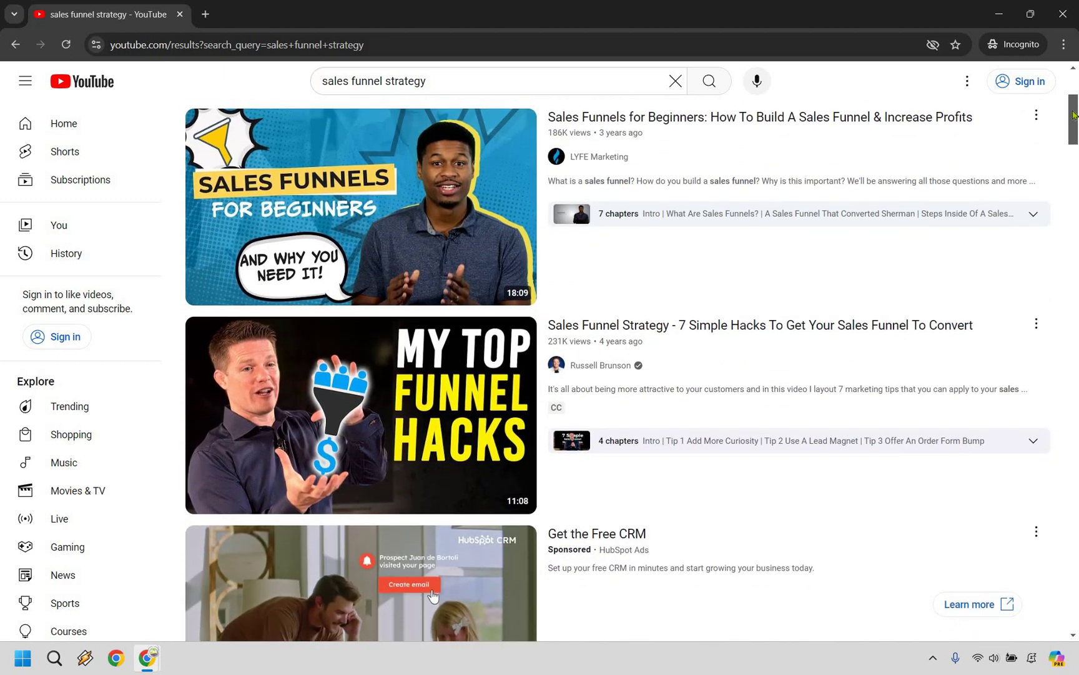